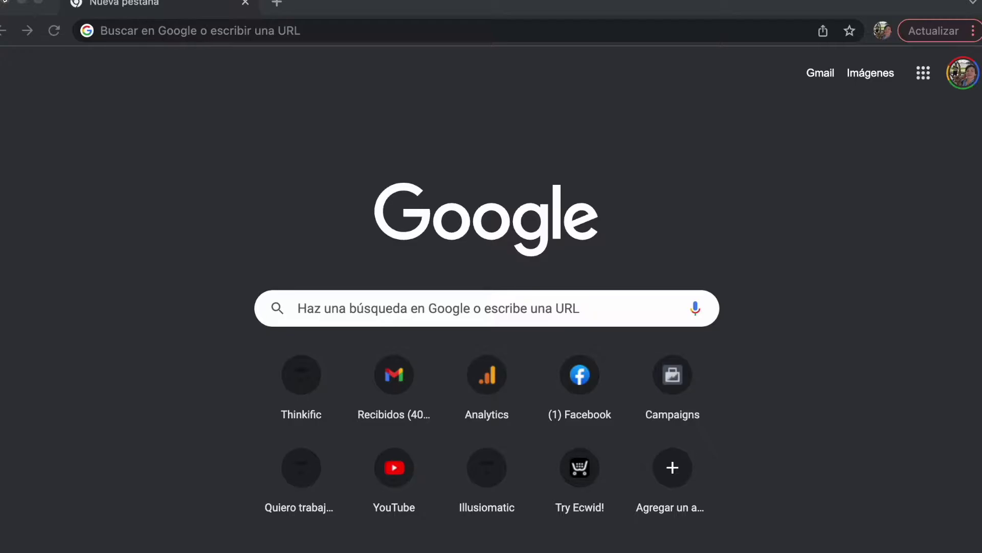
Step: Open the Pexels cartoon search page at pexels.com/es-es/buscar/cartoon/ and go to the site's home page
click(191, 38)
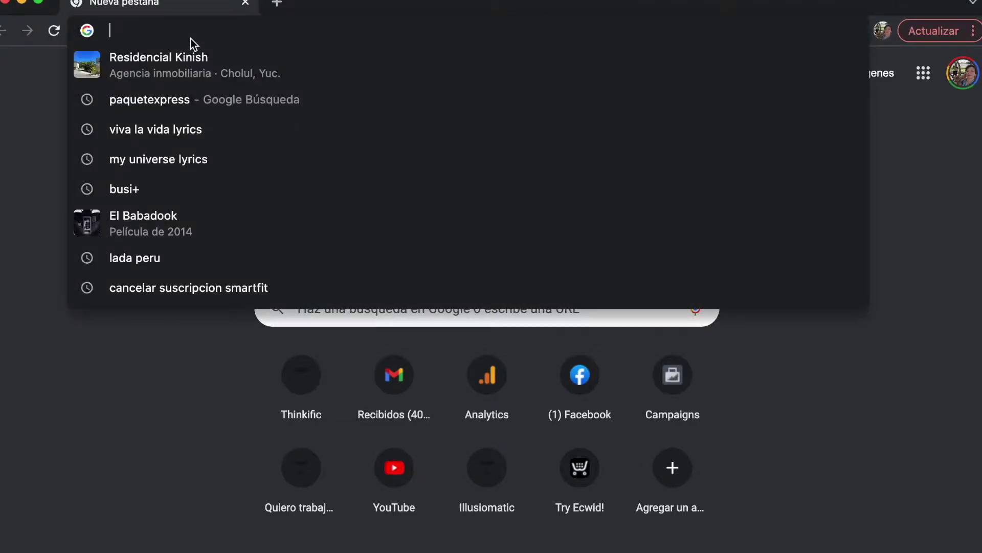
text(pexels.com/es-es/buscar/cartoon/)
key(Return)
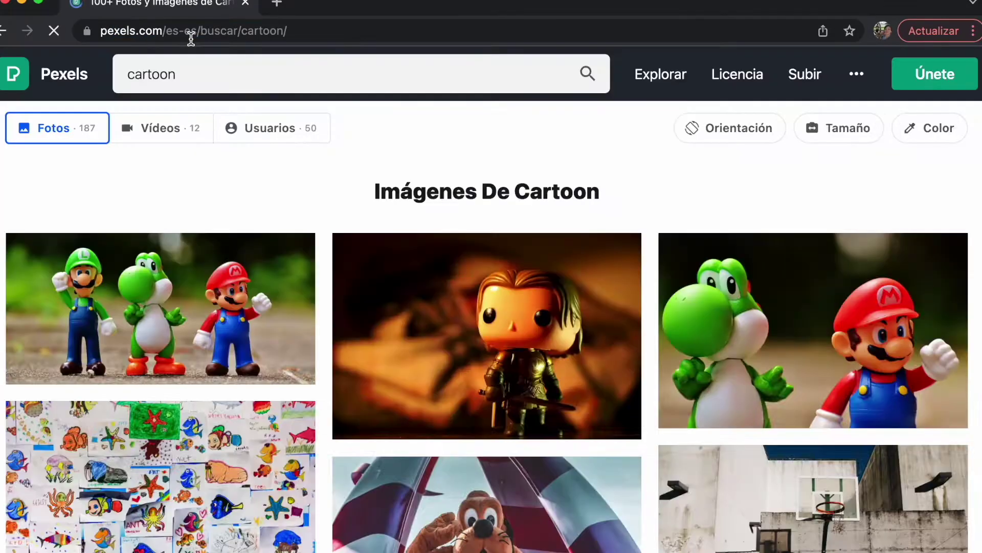
click(65, 76)
Step: Browse the free stock photos on the Pexels home page and search the site for "products"
scroll(463, 256, down, 10)
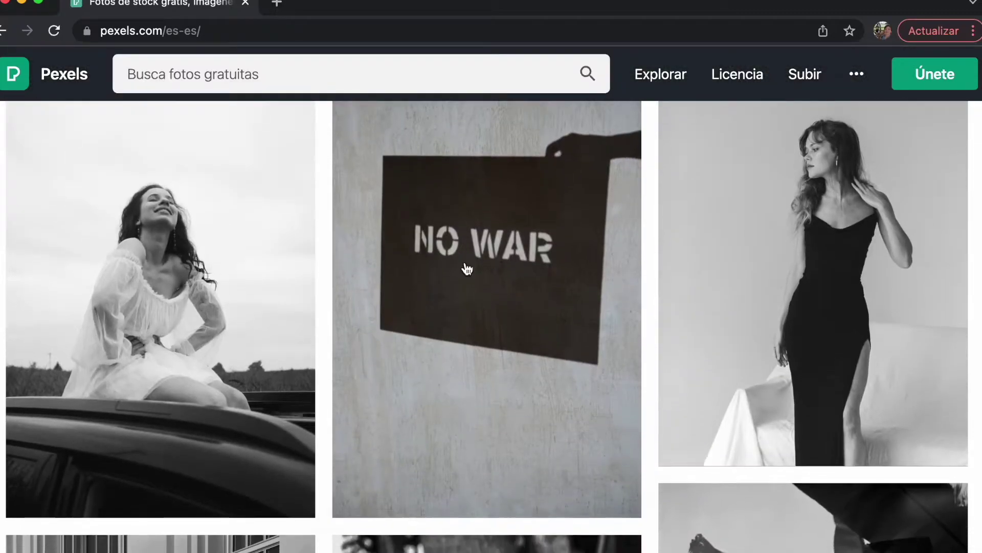
mouse_move(467, 269)
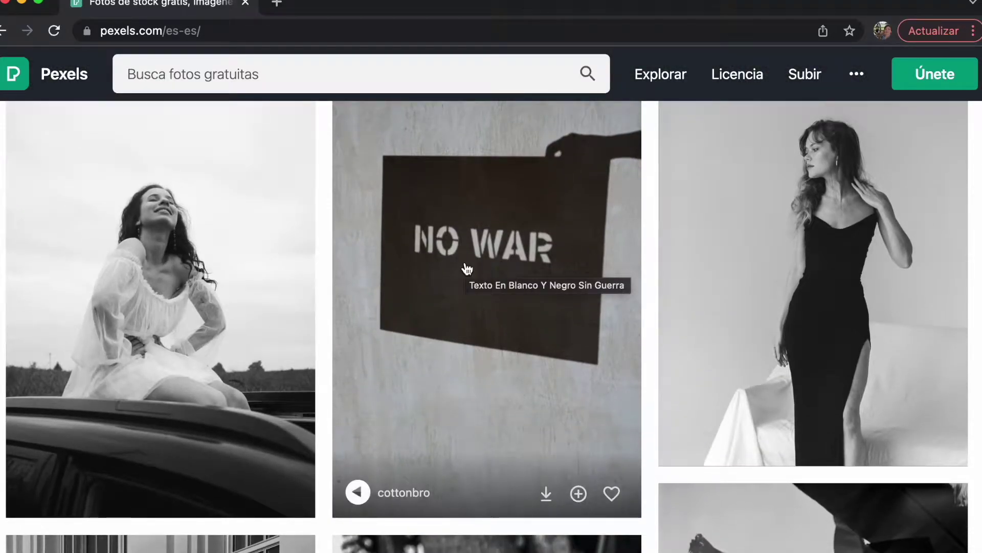
scroll(467, 268, down, 7)
scroll(467, 269, down, 4)
scroll(561, 223, up, 20)
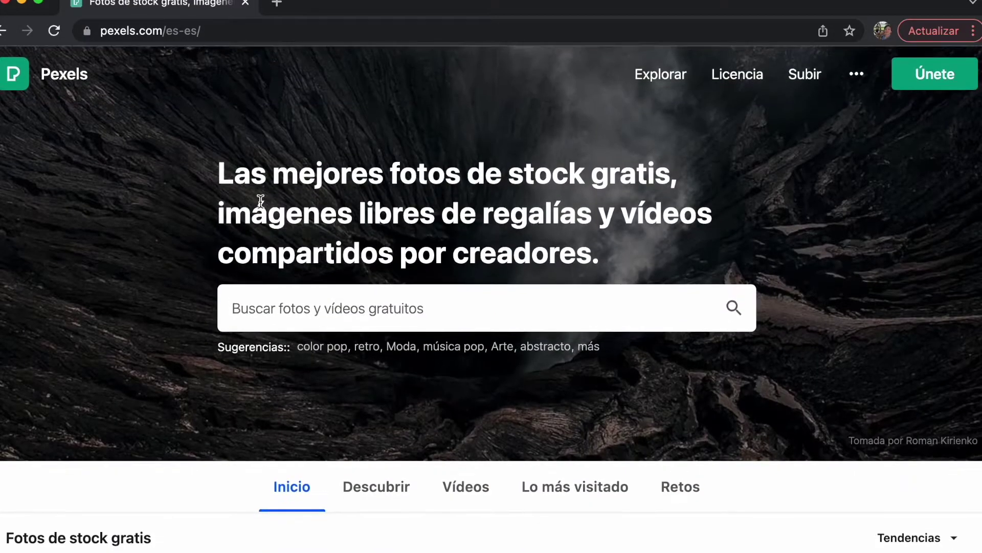
click(272, 309)
text(pro)
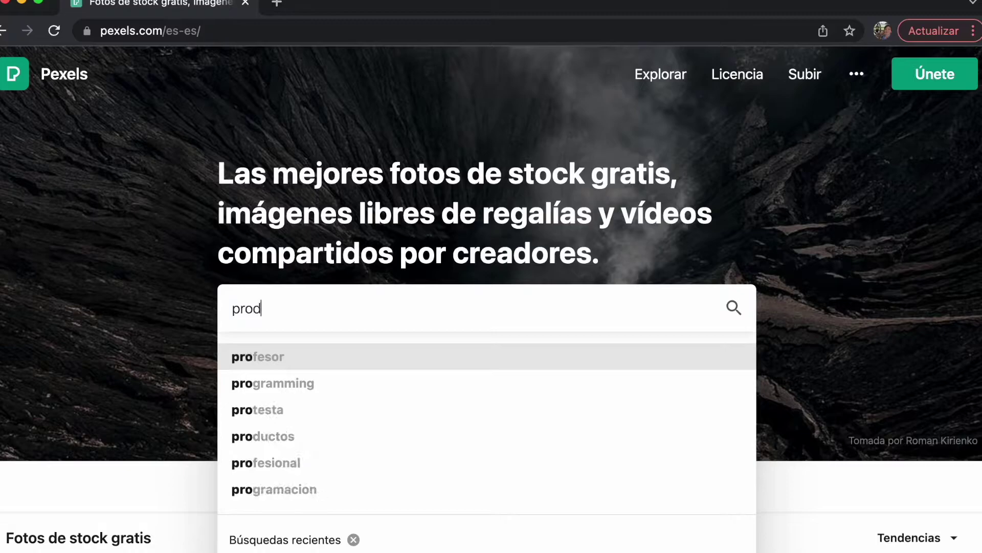
text(ducts)
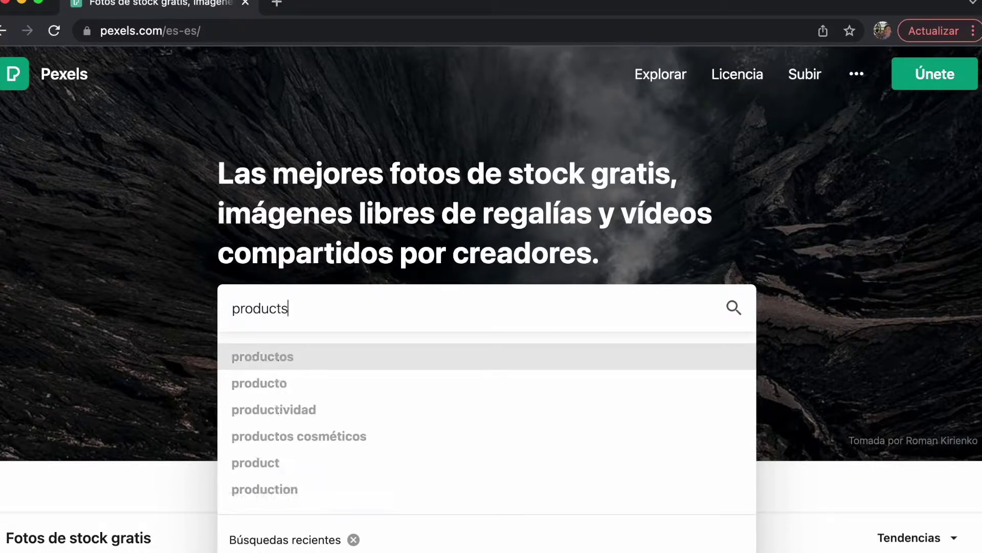
key(Return)
Step: Browse the product photos, open the one of milk in glass containers against a blue background, and download it
scroll(698, 366, down, 8)
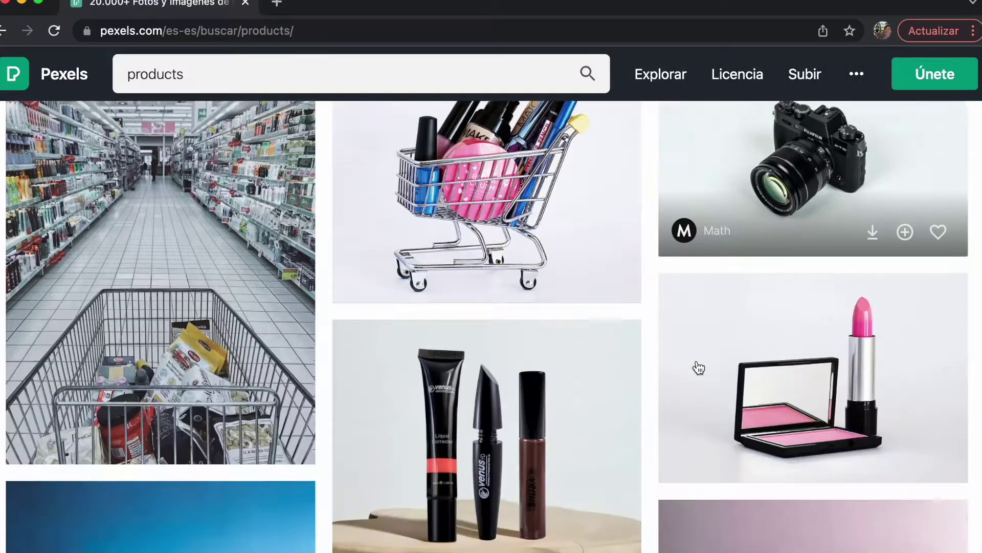
scroll(697, 367, up, 8)
scroll(699, 367, down, 12)
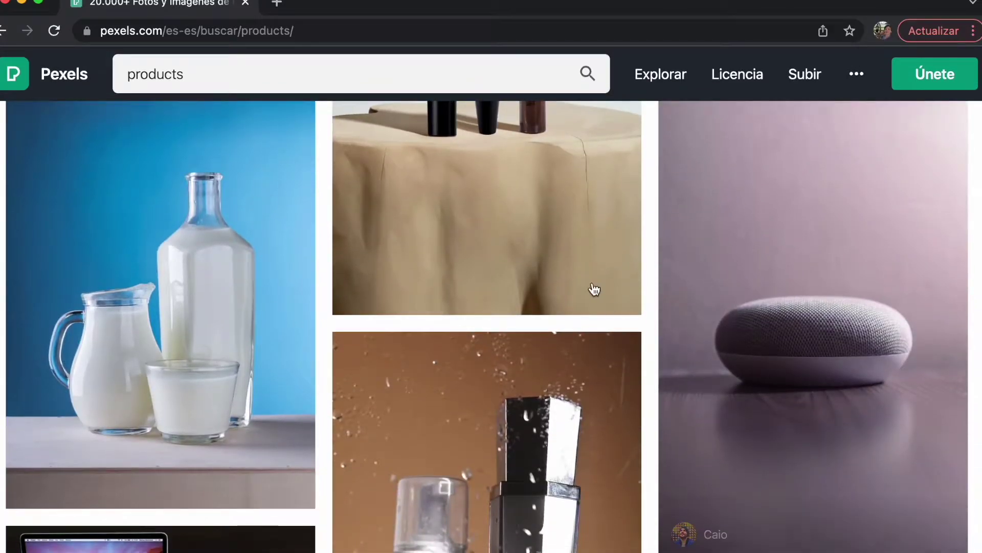
click(147, 314)
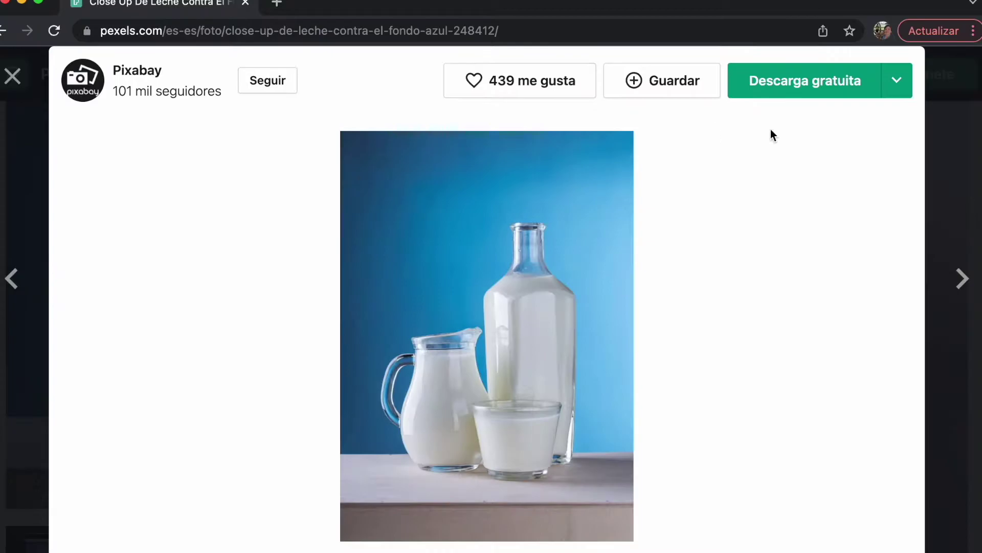
click(773, 94)
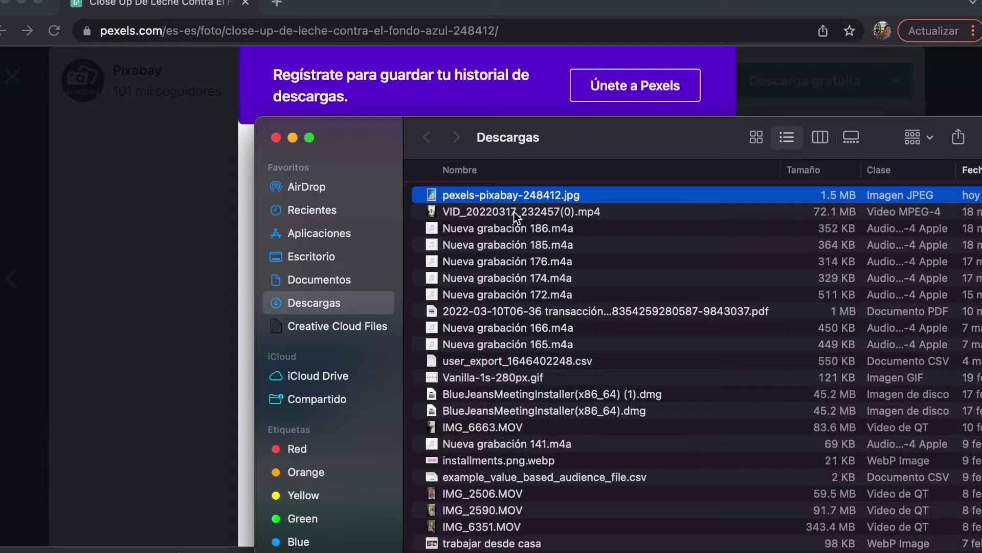
Step: Move pexels-pixabay-248412.jpg from the Downloads folder to the desktop and close the photo's browser tab
drag(505, 200, 734, 248)
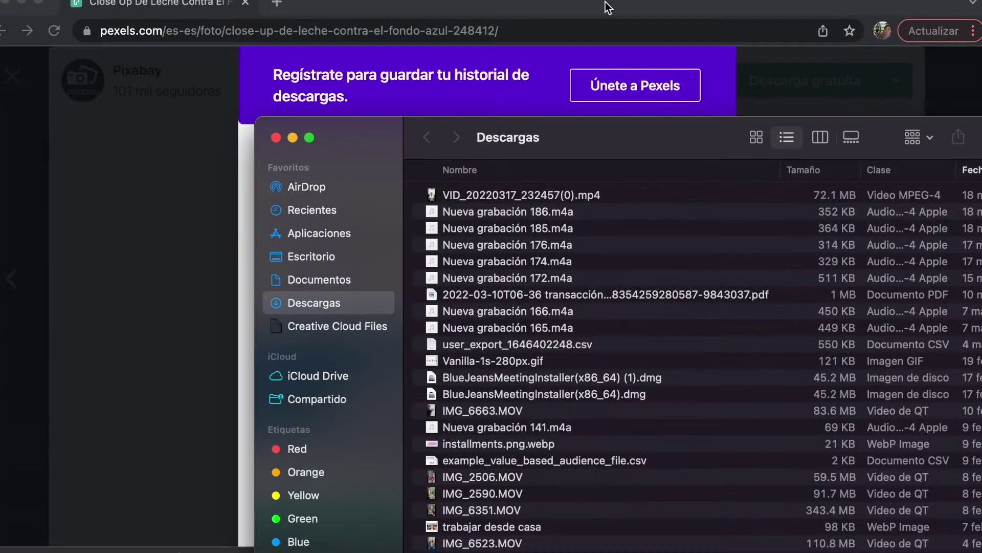
click(223, 137)
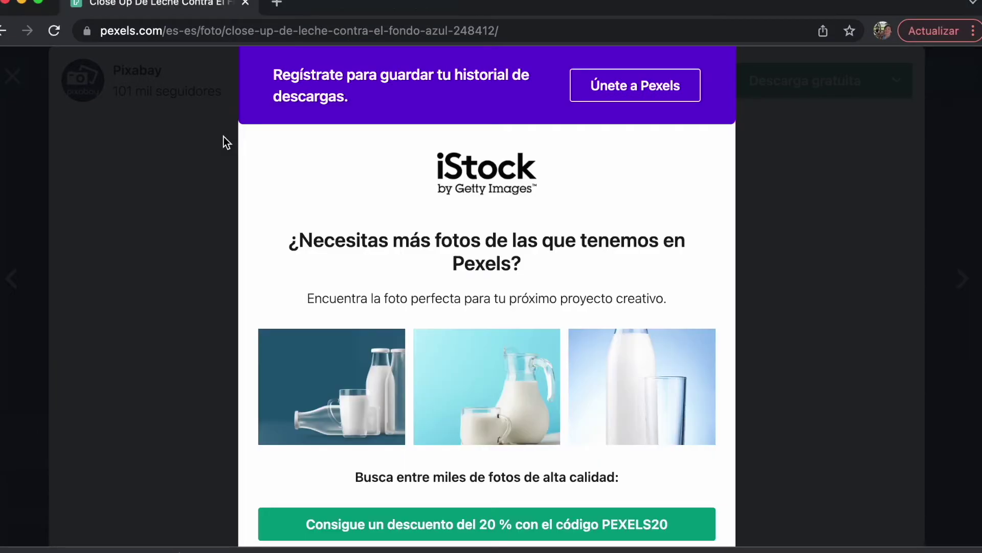
click(245, 7)
Step: Switch to Photoshop and open pexels-pixabay-248412.jpg from the desktop, keeping its embedded colour profile
click(154, 450)
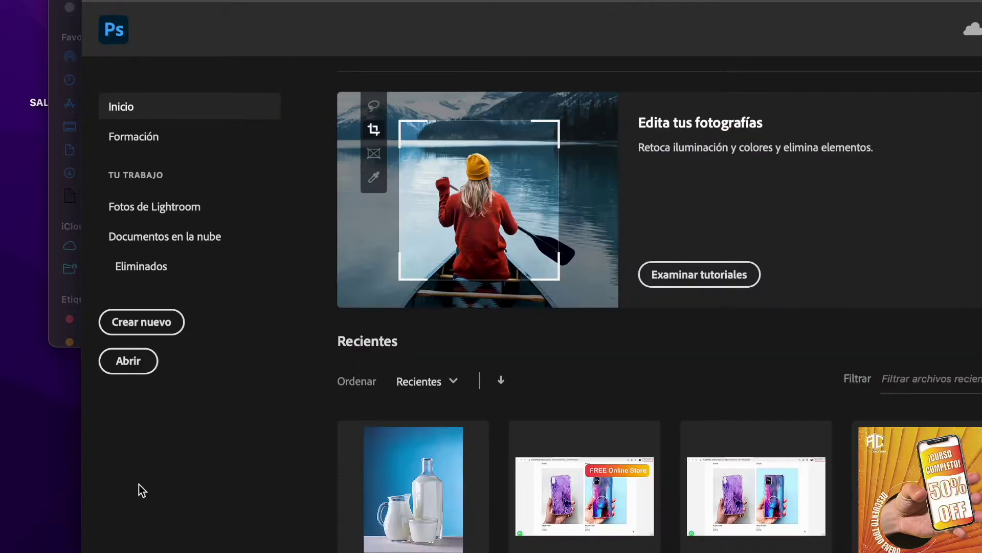
drag(481, 3, 380, 2)
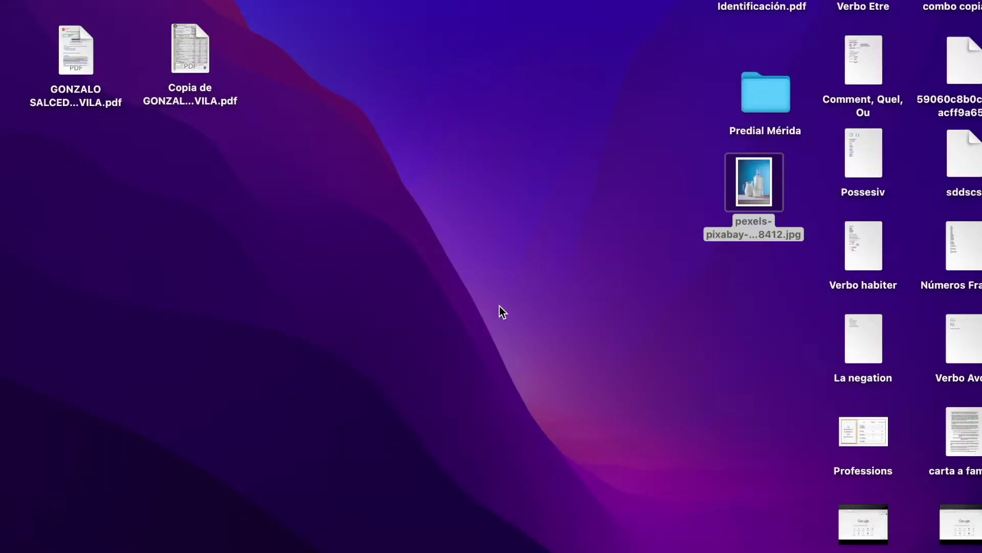
drag(754, 182, 281, 421)
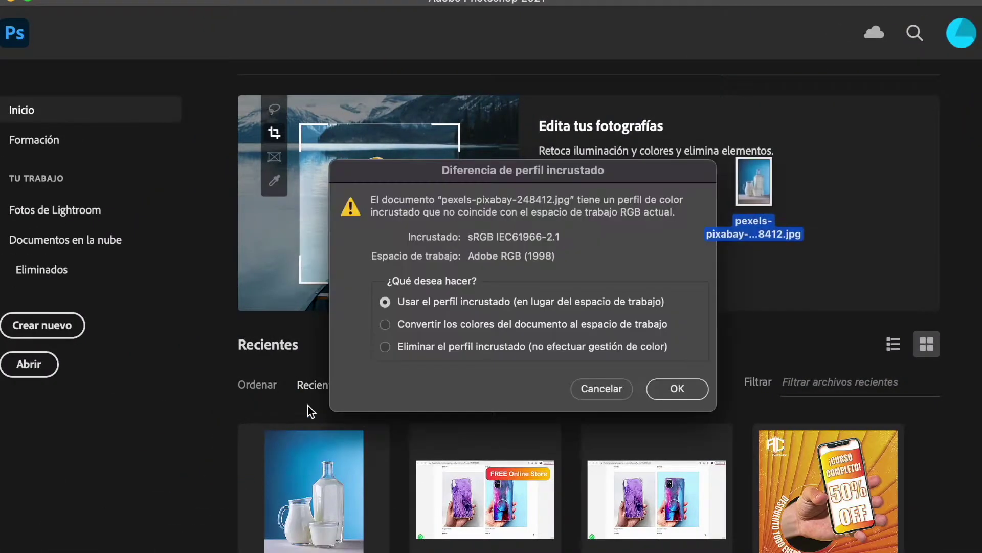
click(681, 391)
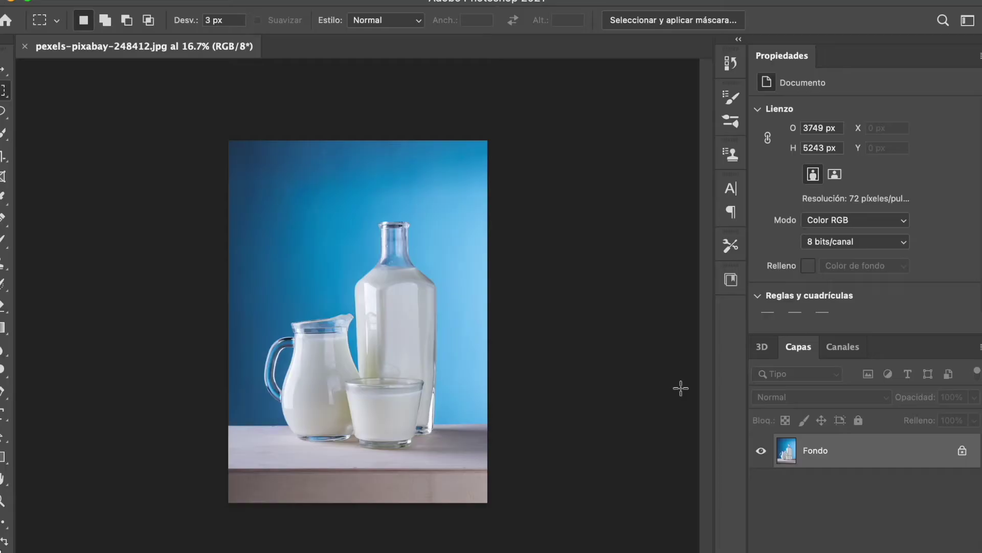
Step: Unlock the photo's background layer and duplicate it
click(963, 450)
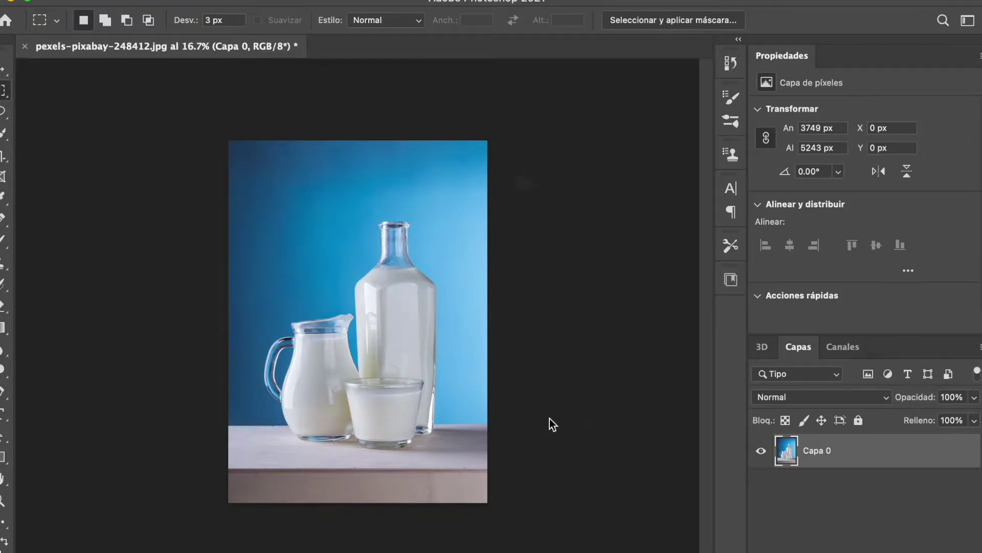
key(super+h)
click(531, 281)
key(super+j)
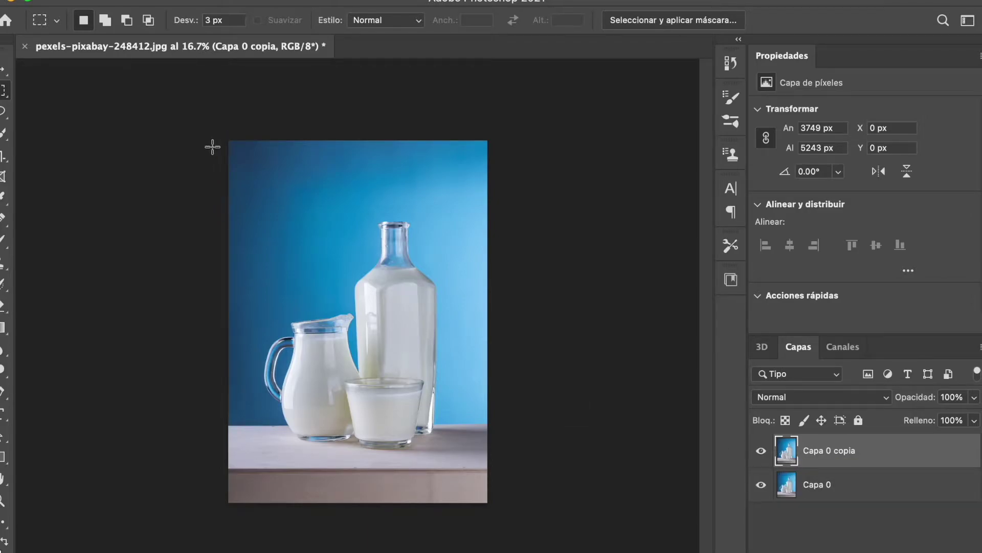
Step: Select the whole canvas on the duplicate layer, delete its contents and clear the selection
drag(229, 141, 487, 503)
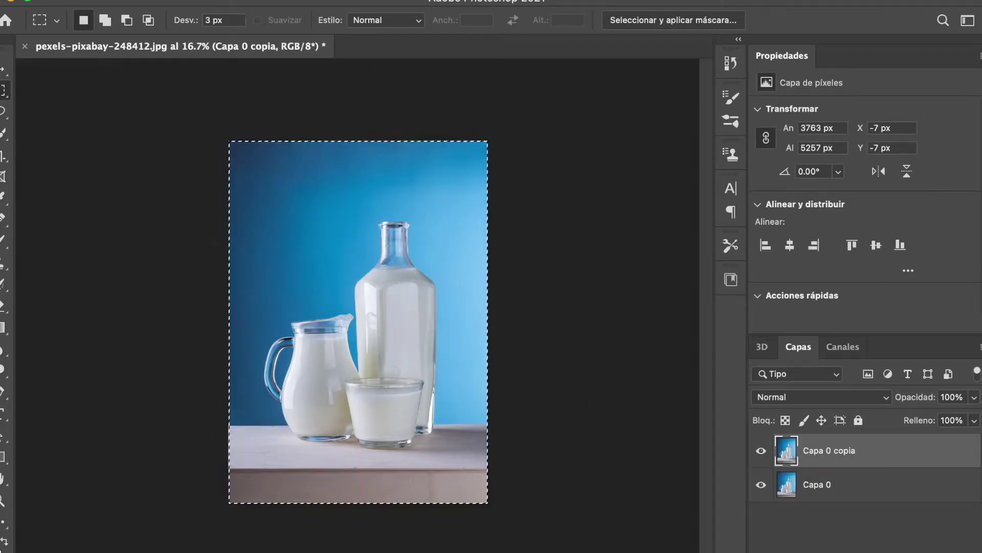
key(BackSpace)
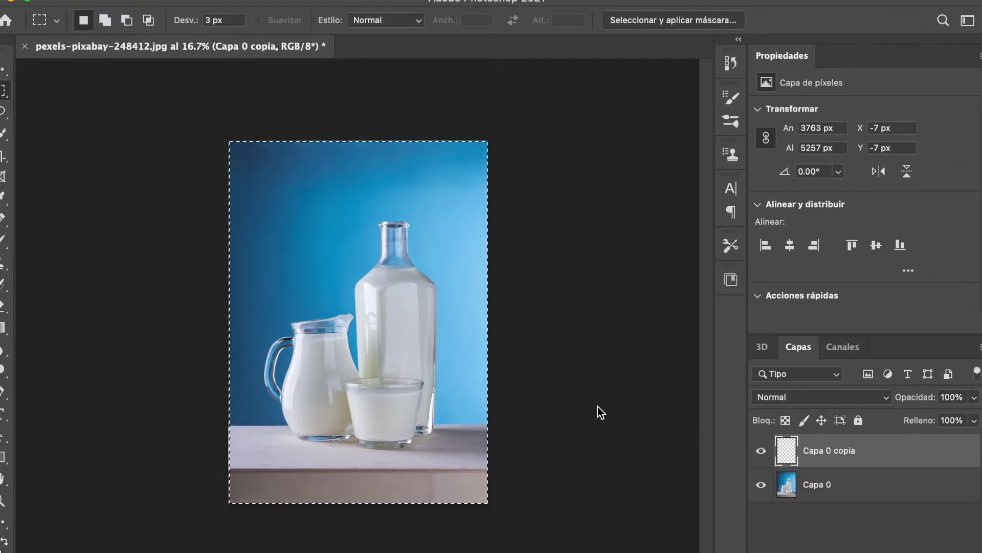
click(275, 230)
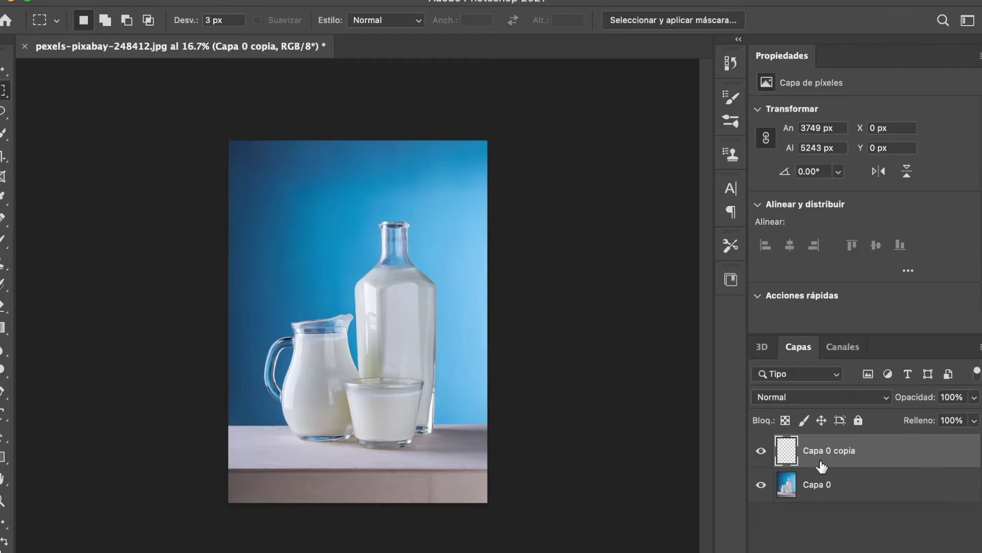
Step: Toggle the visibility of both layers to compare them, and leave the original photo layer Capa 0 hidden
click(761, 453)
click(761, 453)
click(762, 484)
click(762, 484)
click(761, 484)
click(762, 486)
click(763, 488)
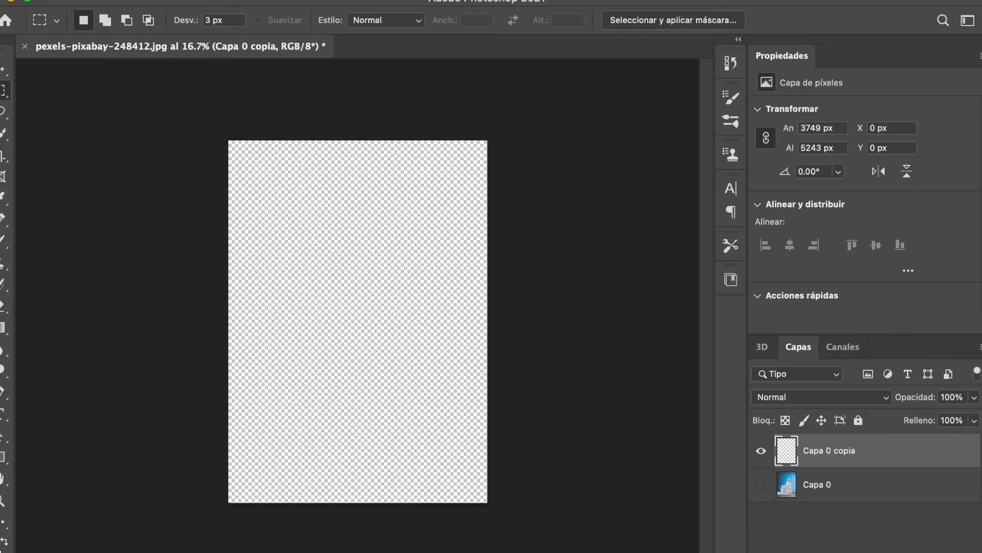
Step: Place LOGO ARTE CUADRADO VERSIÓN NEGRO.png from the Branding folder at about 506 × 482 px near the canvas's upper-left corner
key(super+Tab)
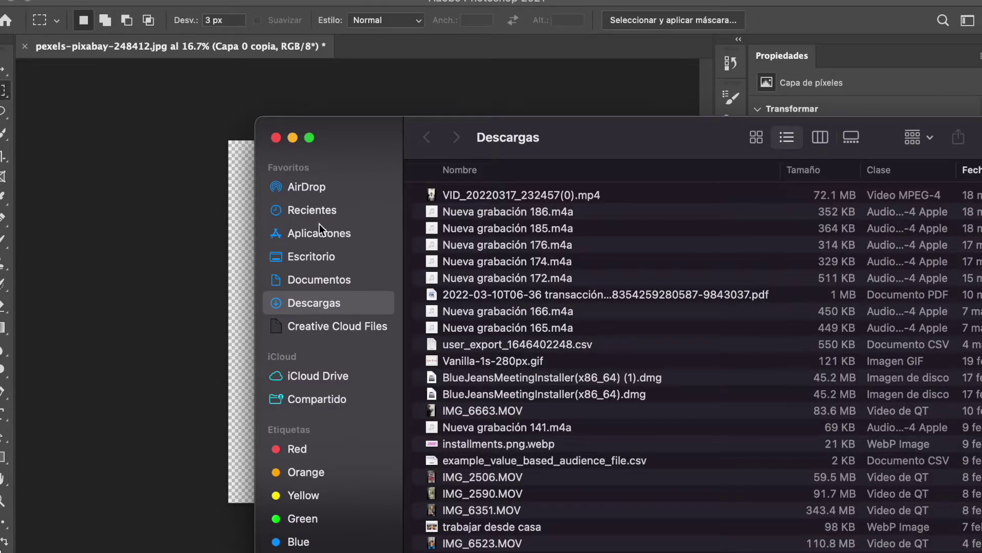
click(312, 258)
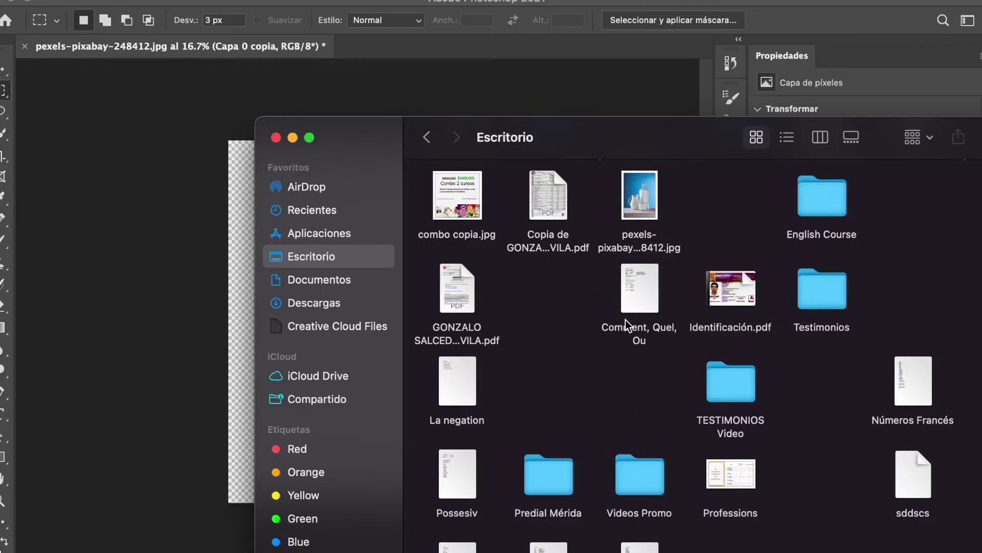
scroll(625, 320, down, 2)
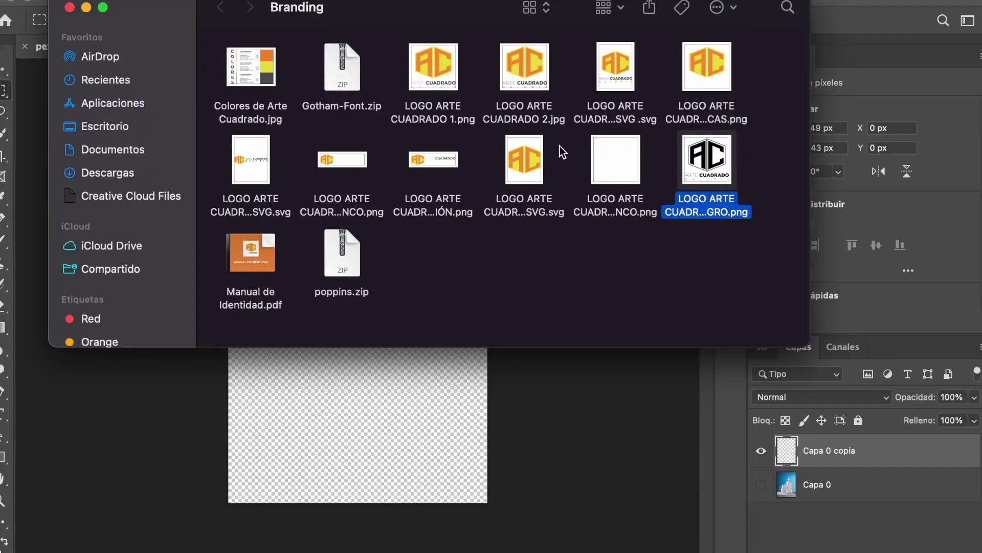
drag(716, 176, 331, 421)
drag(361, 325, 276, 180)
key(Return)
Step: Try a marquee selection around the logo, then use the Mixer Brush on its layer and accept rasterizing the smart object
key(m)
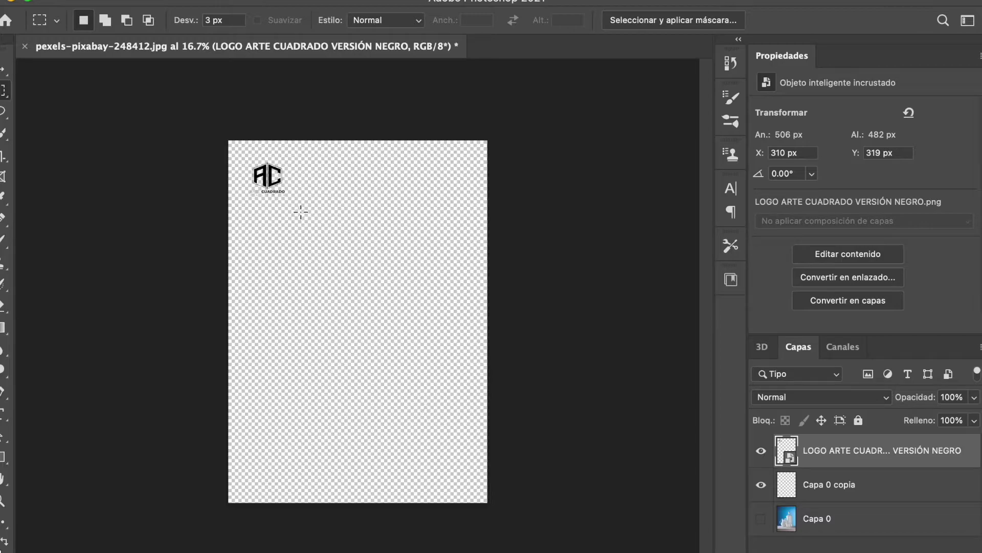
drag(301, 211, 257, 175)
click(5, 250)
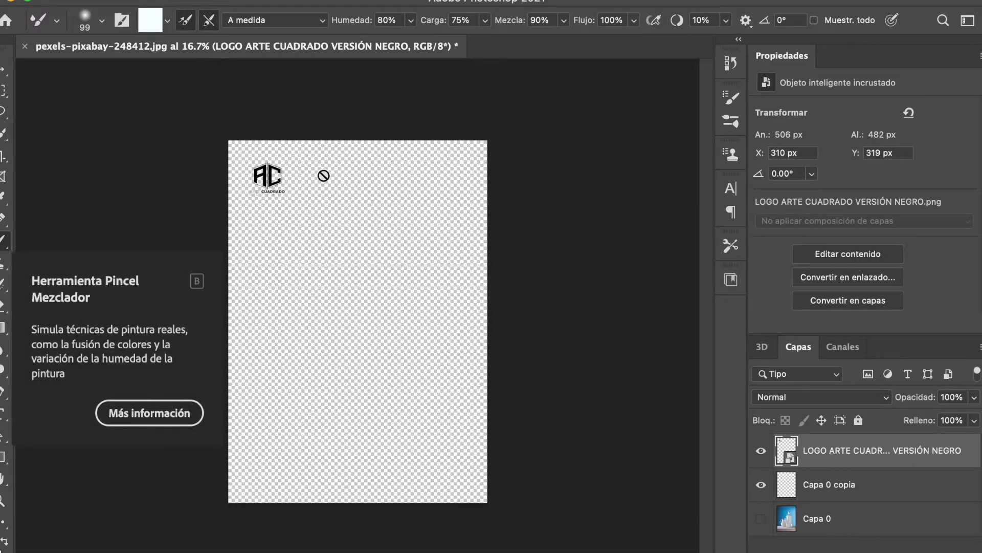
click(289, 179)
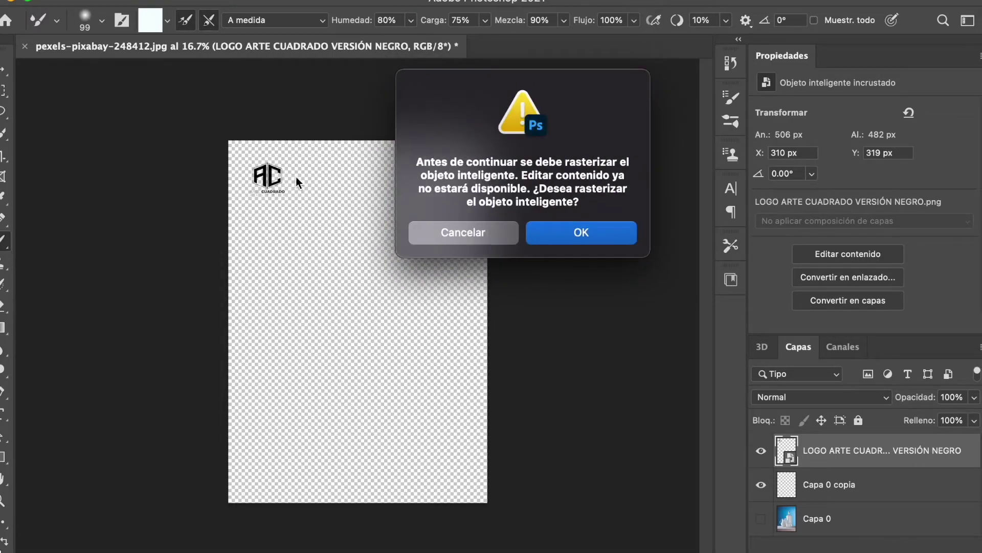
click(582, 238)
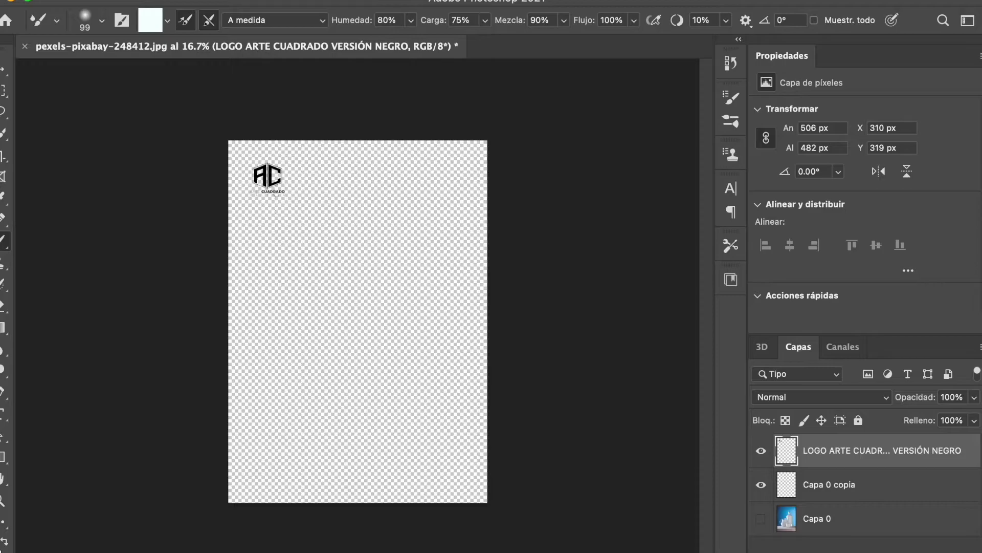
Step: Draw several rectangular marquee selections around the logo with a margin on every side
click(5, 90)
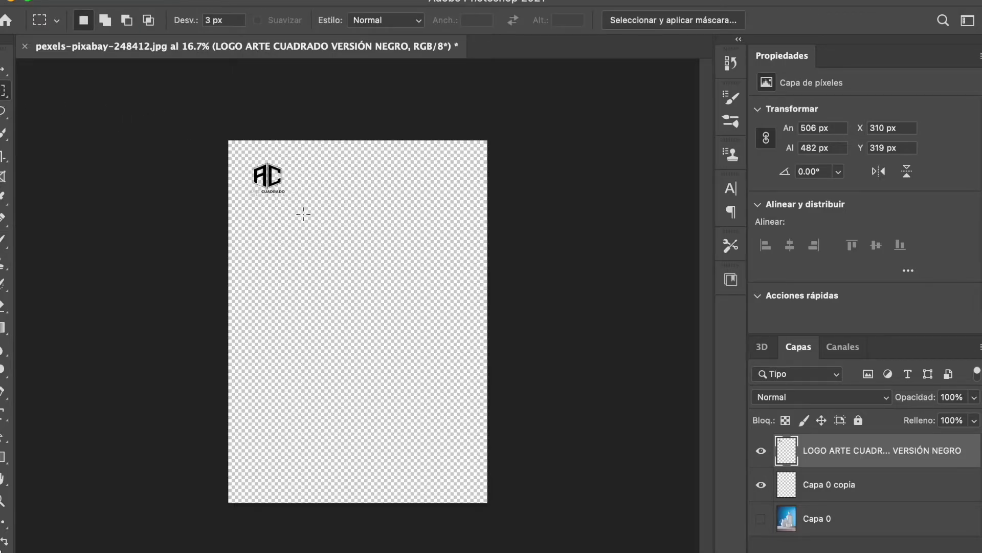
drag(303, 214, 230, 149)
click(323, 194)
drag(304, 212, 232, 147)
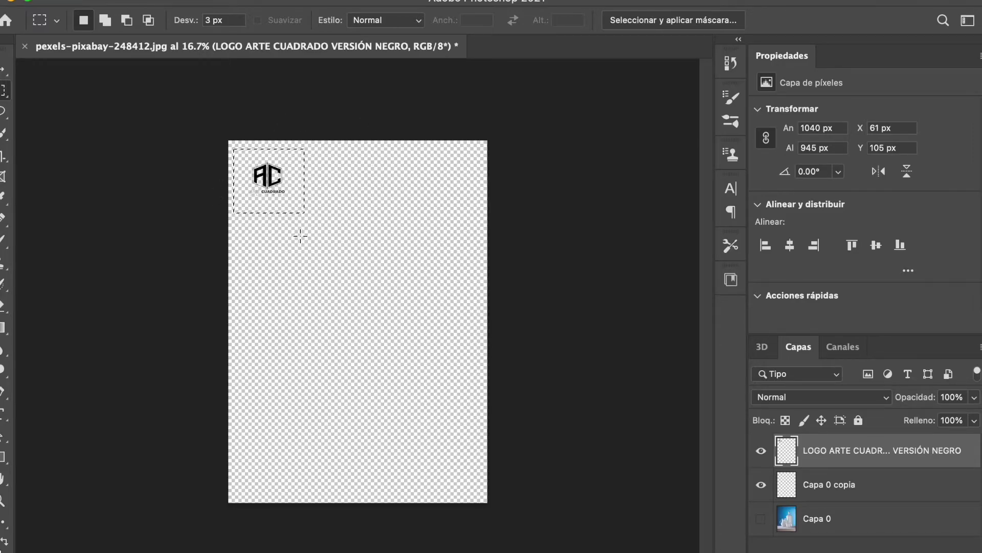
click(304, 211)
drag(304, 211, 229, 145)
click(307, 202)
drag(316, 217, 220, 145)
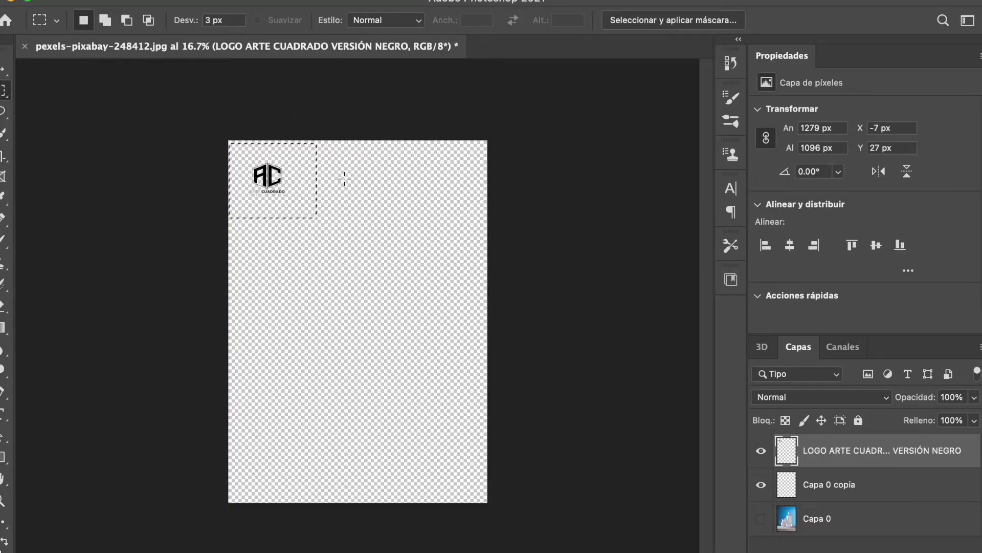
click(303, 217)
drag(304, 210, 219, 138)
Step: Crop the canvas down to a small area around the logo, keeping a transparent margin on every side
key(c)
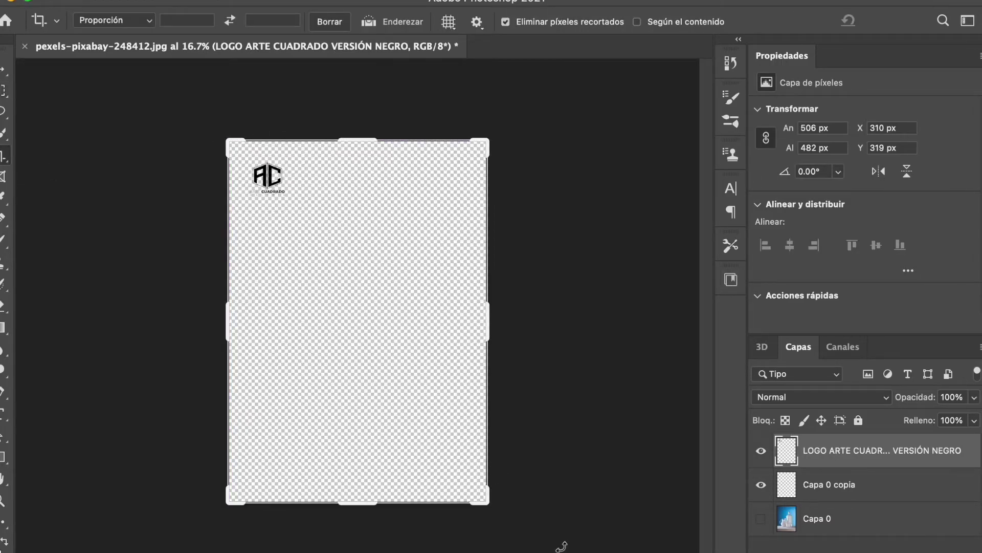
drag(490, 503, 400, 359)
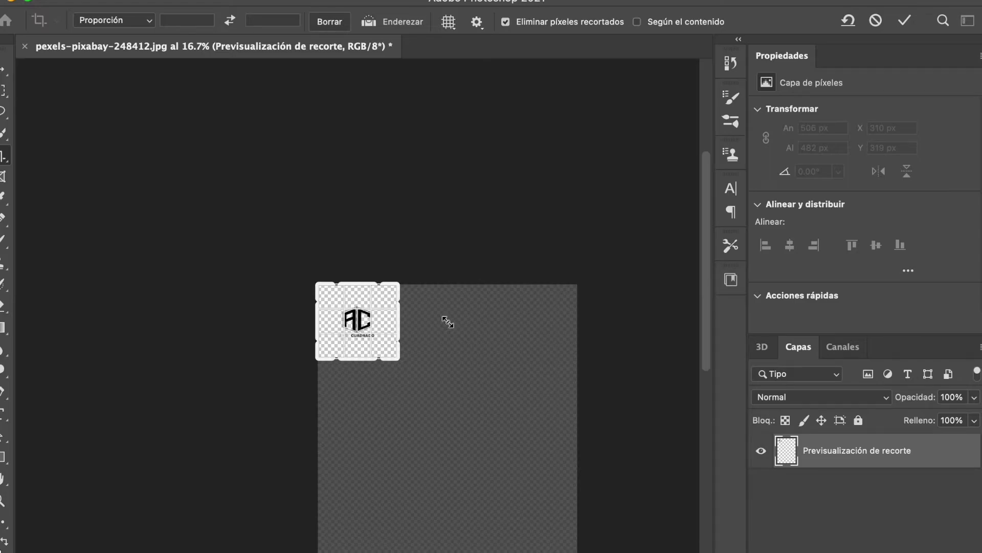
key(Return)
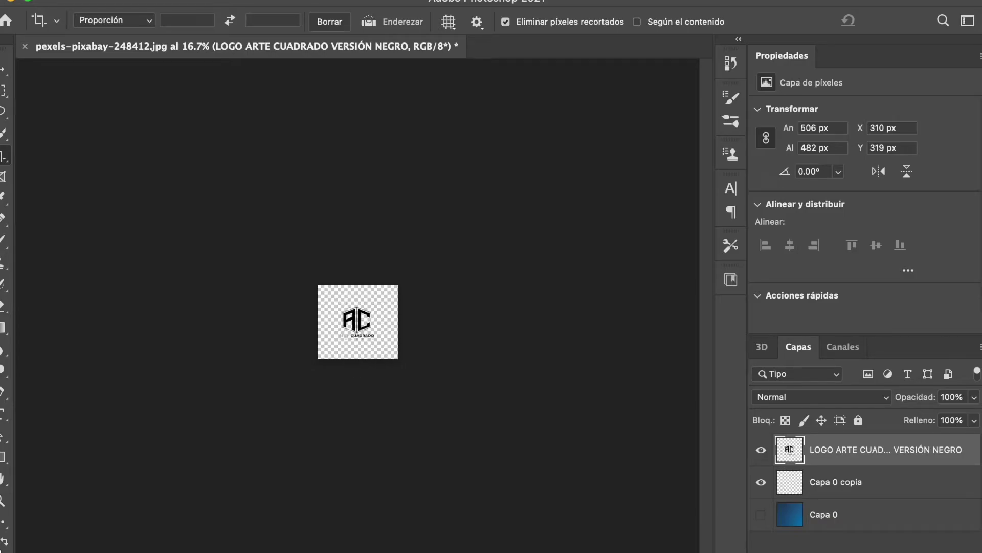
Step: Define the cropped logo as a pattern named logo
click(110, 0)
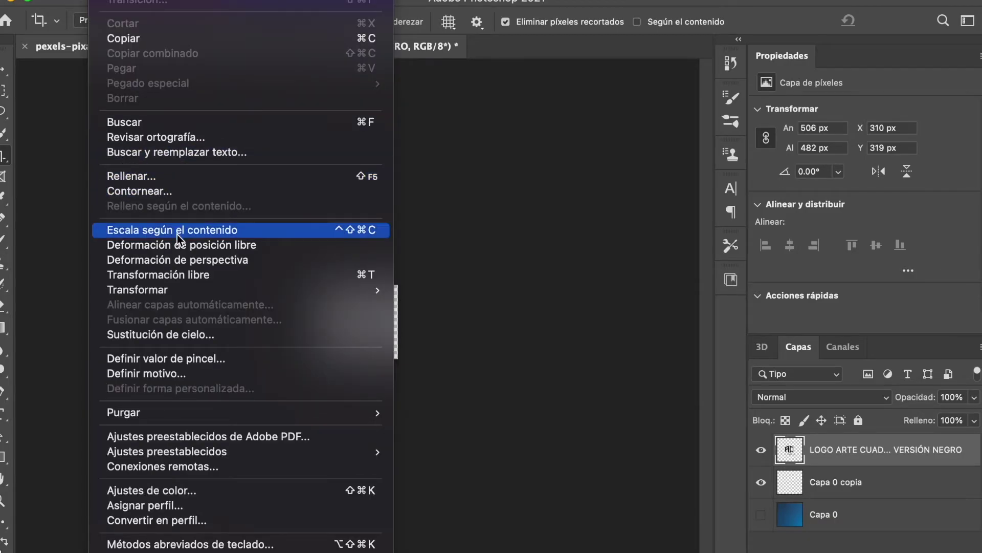
click(164, 373)
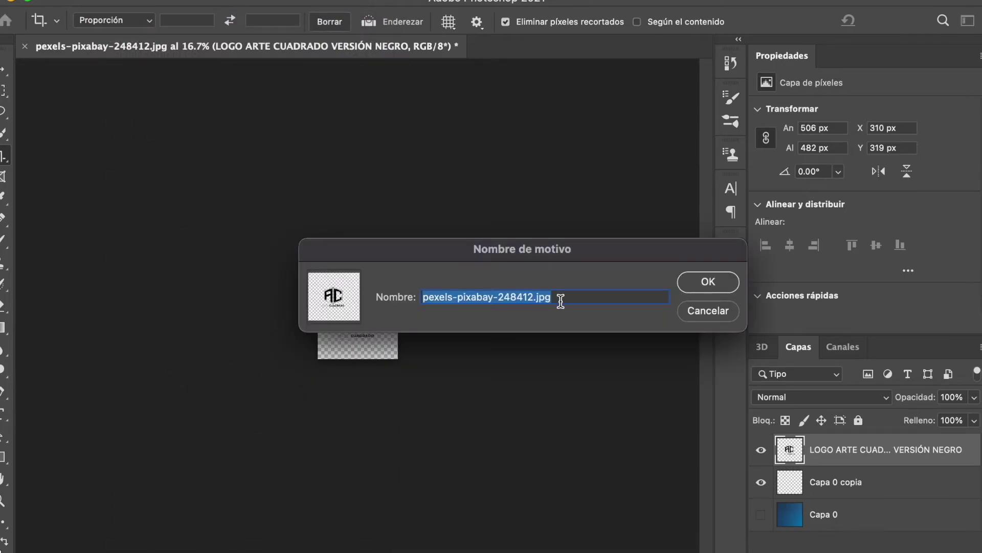
key(BackSpace)
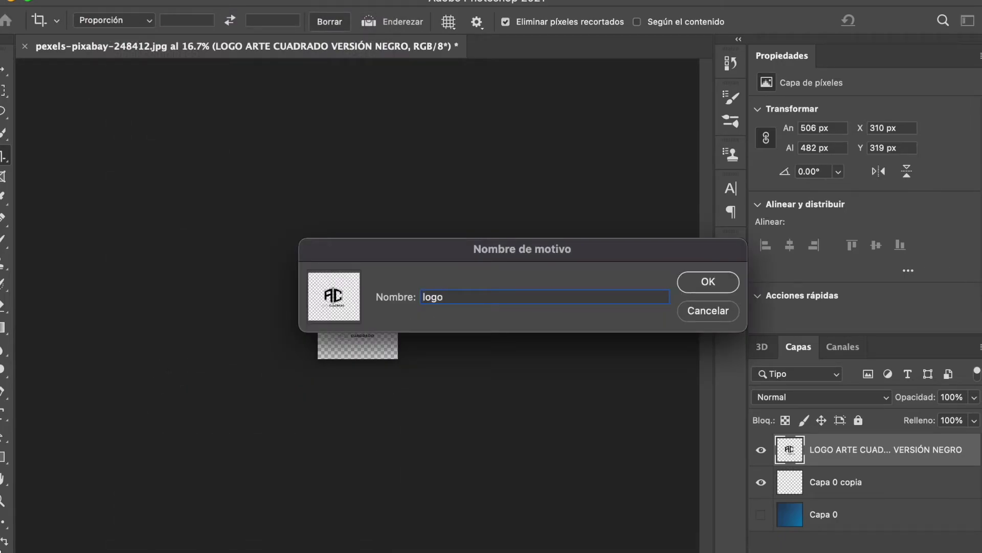
key(Return)
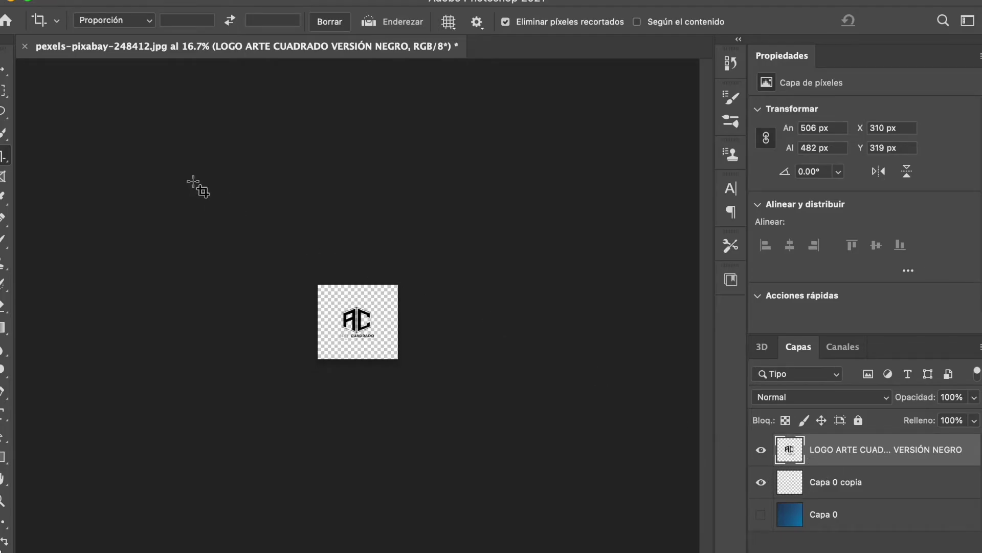
Step: Undo the logo crop, then remove the logo and Capa 0 copia layers and show the photo layer Capa 0
key(super+z)
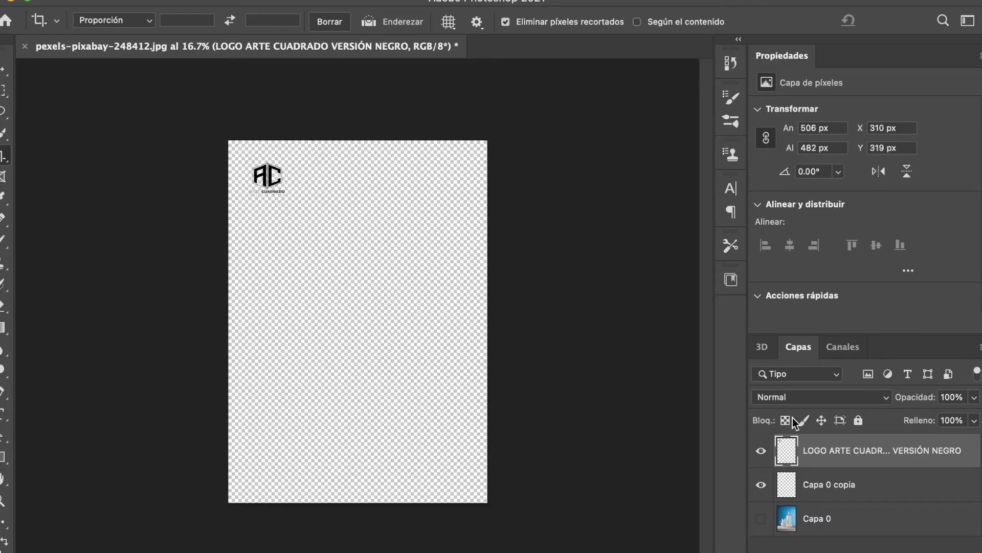
key(Delete)
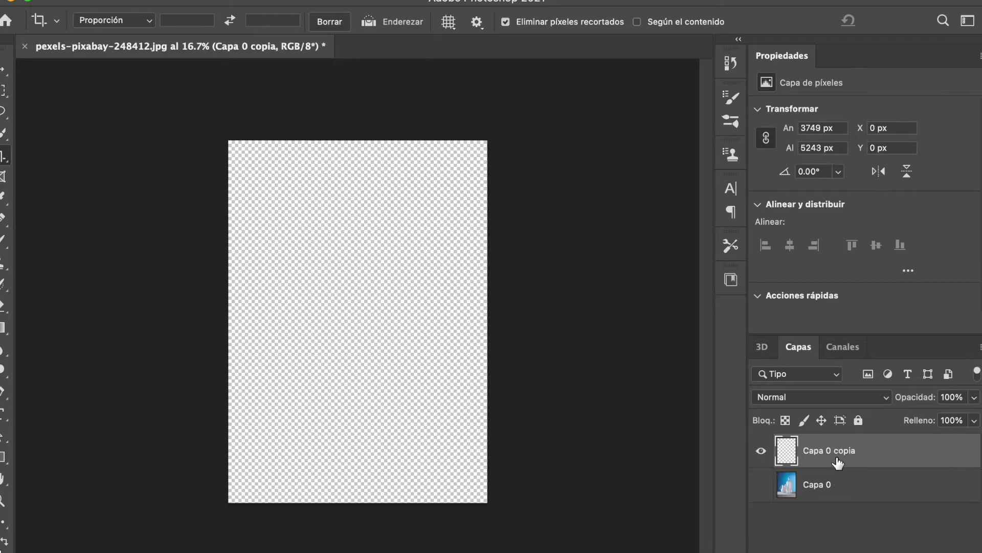
key(Delete)
click(762, 450)
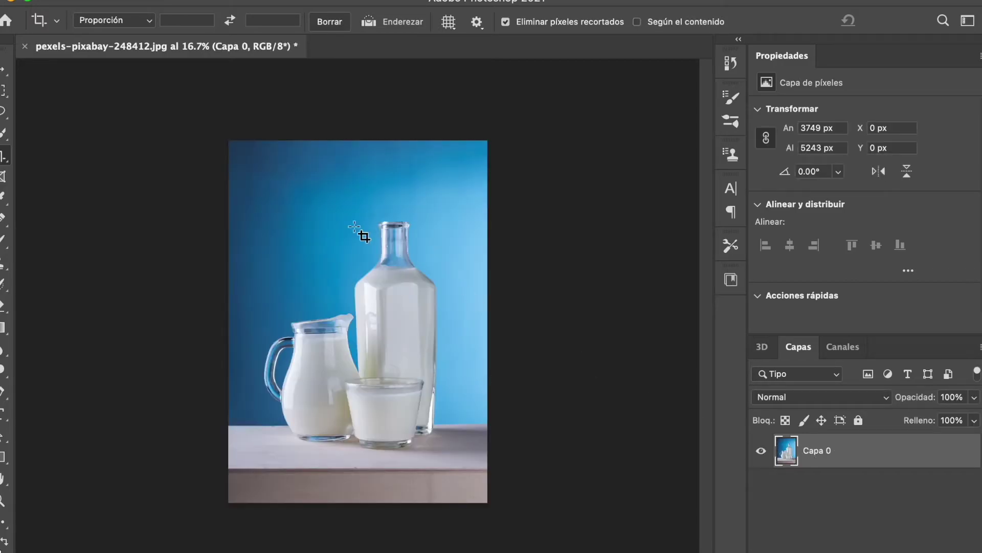
Step: Fill the photo layer Capa 0 with the custom AC logo pattern, using Motivo as content, Normal mode and 100% opacity
click(109, 0)
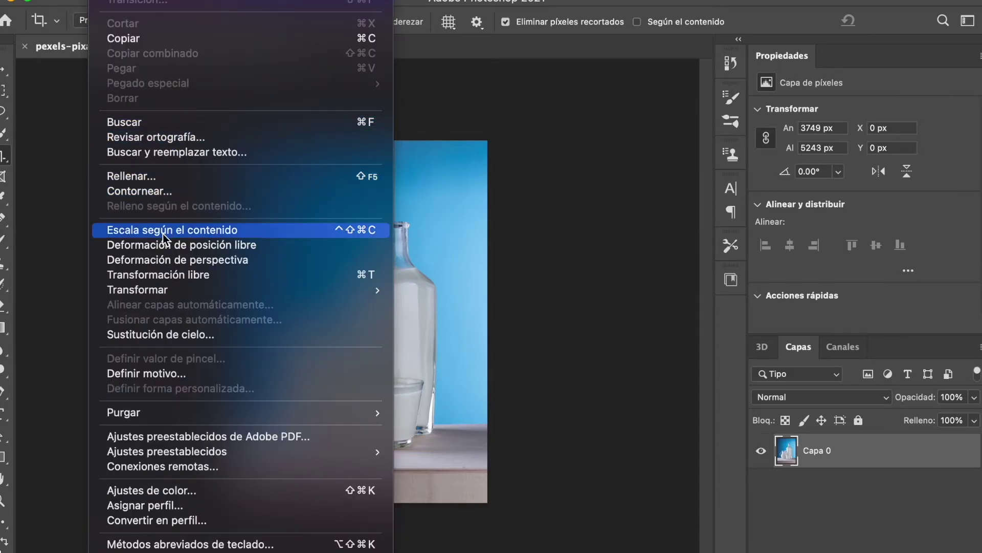
click(182, 177)
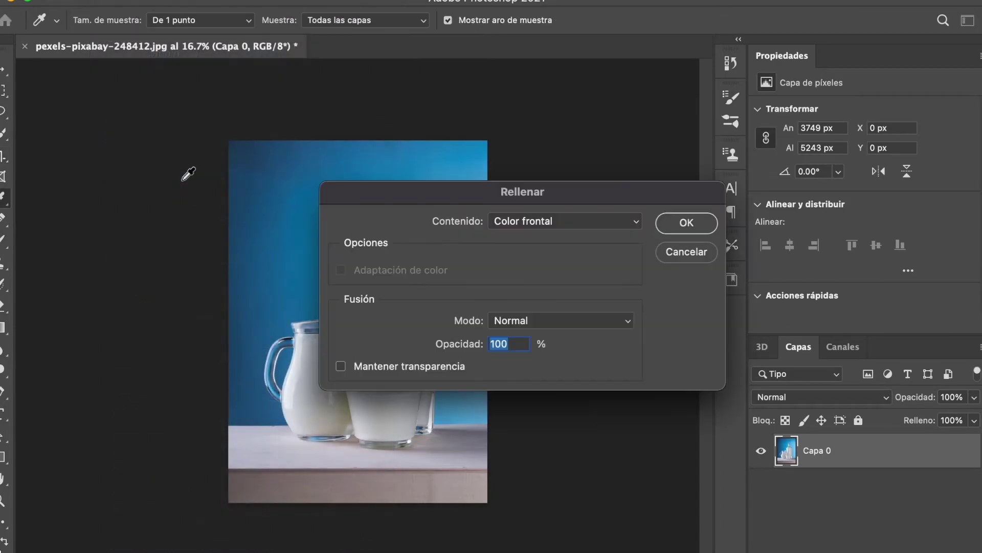
click(532, 223)
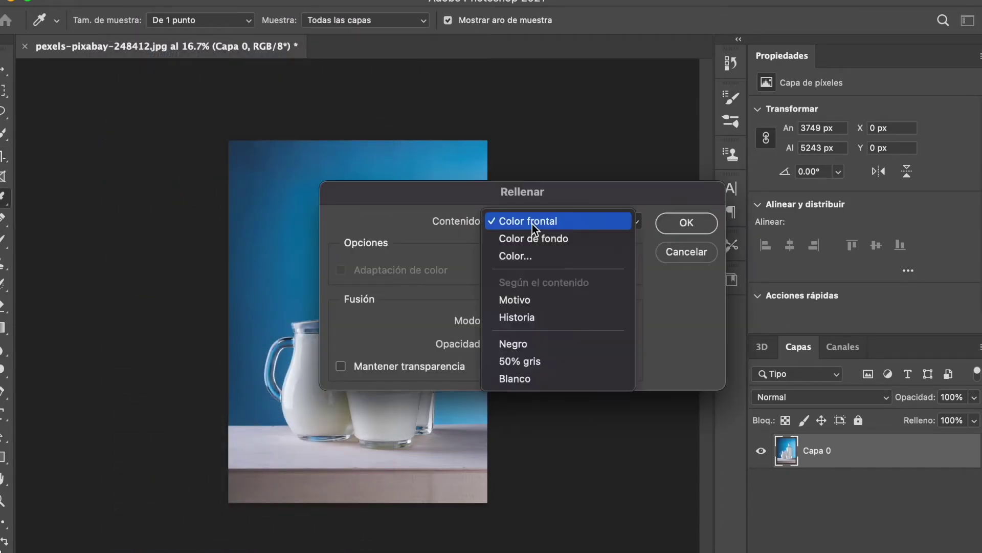
click(525, 296)
click(521, 271)
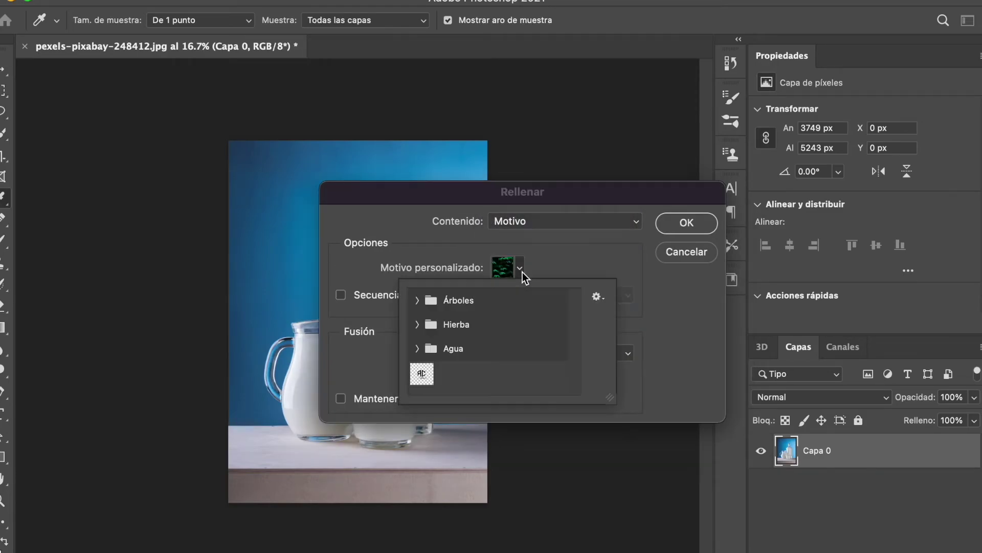
click(422, 373)
click(686, 222)
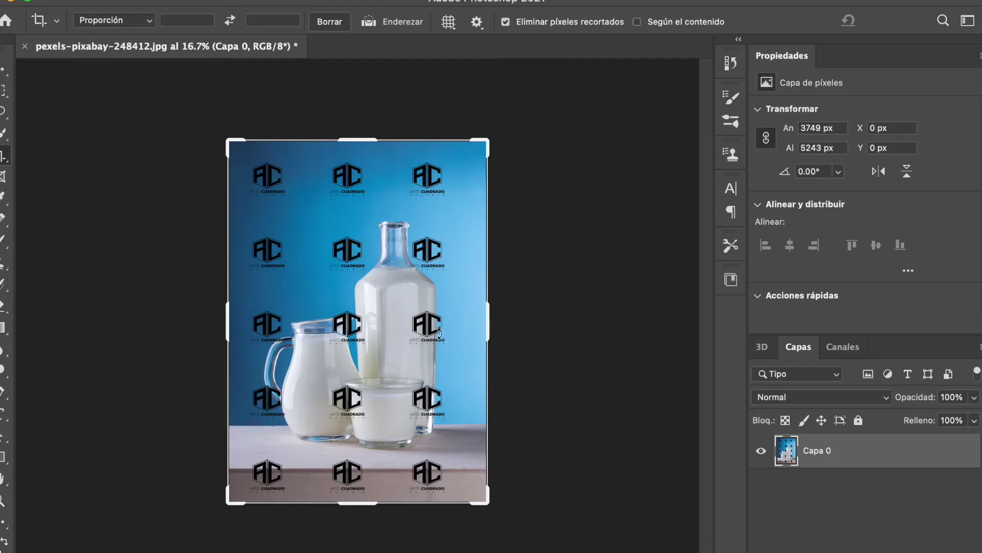
Step: Try cropping the patterned photo's width to about 3592 px, then undo the crop
drag(487, 325, 484, 326)
key(Return)
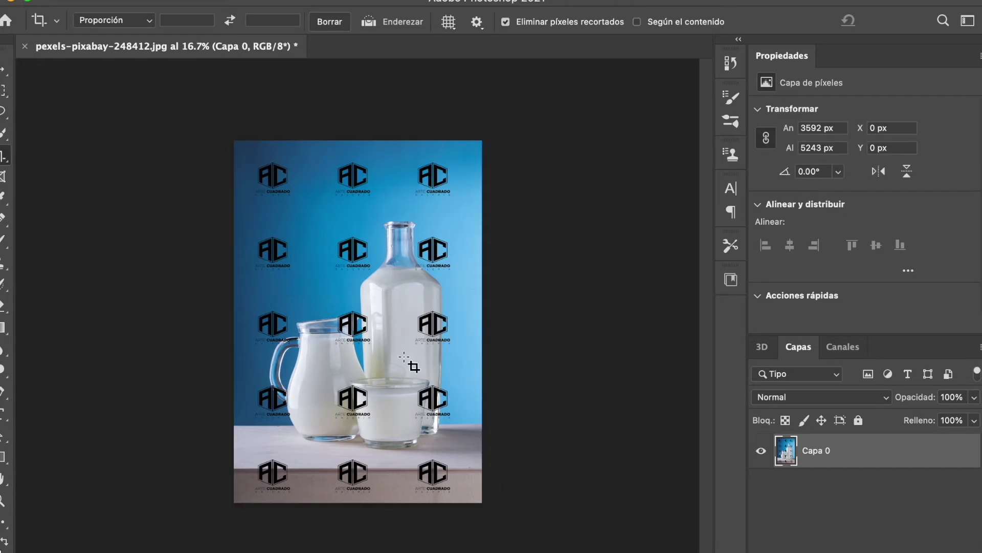
key(ctrl+z)
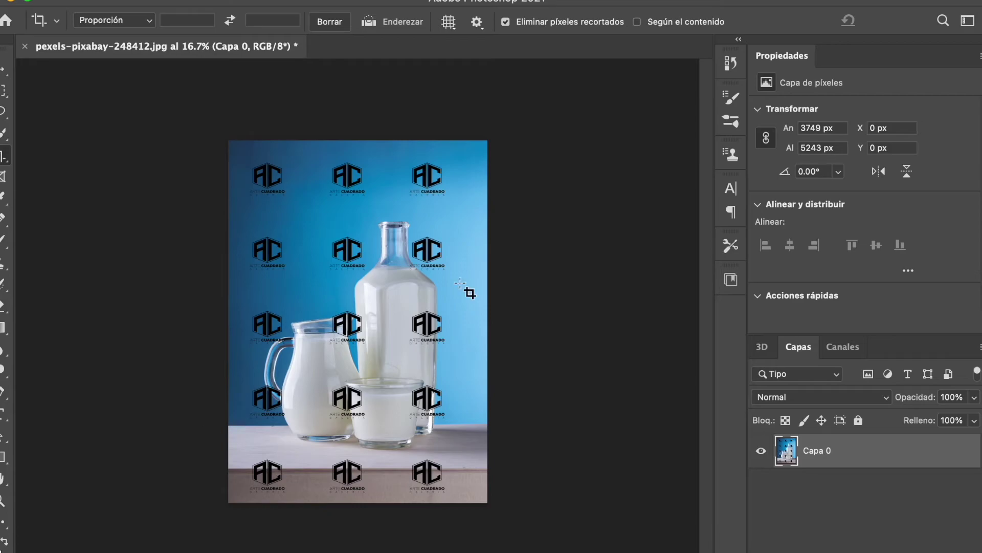
Step: Undo the pattern fill on the photo, the showing of Capa 0 and the deletion of the Capa 0 copia layer
key(super+z)
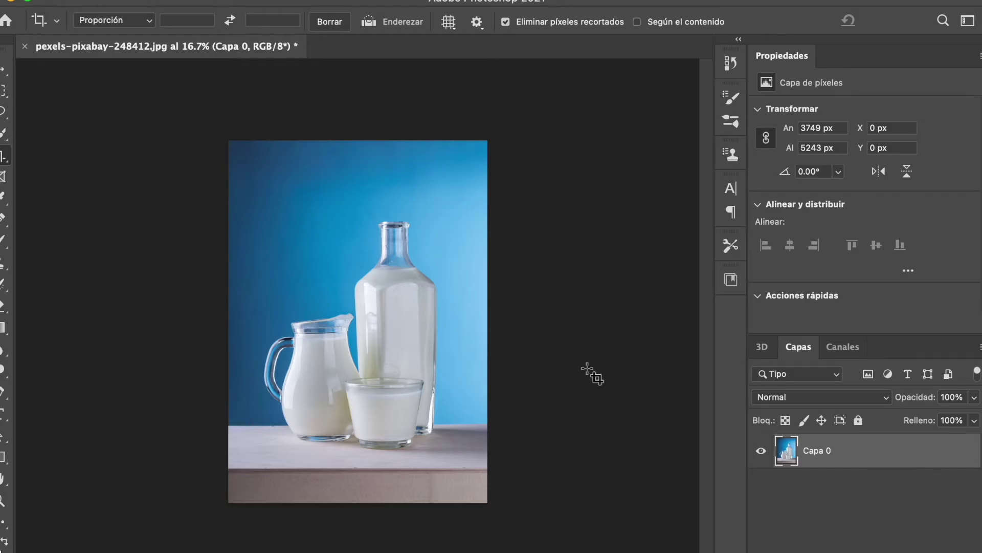
key(super+z)
key(super+z)
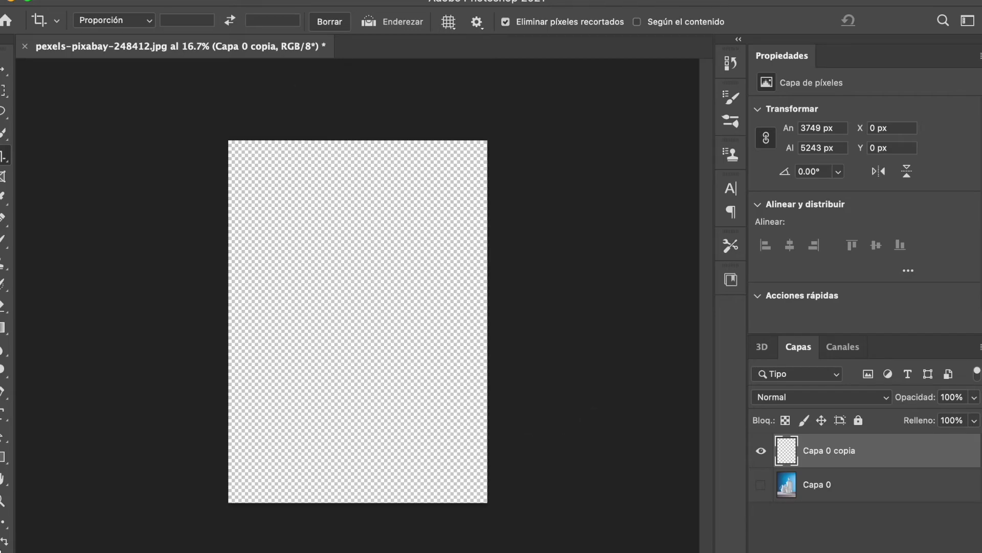
Step: Fill the empty Capa 0 copia layer with the logo pattern
click(123, 1)
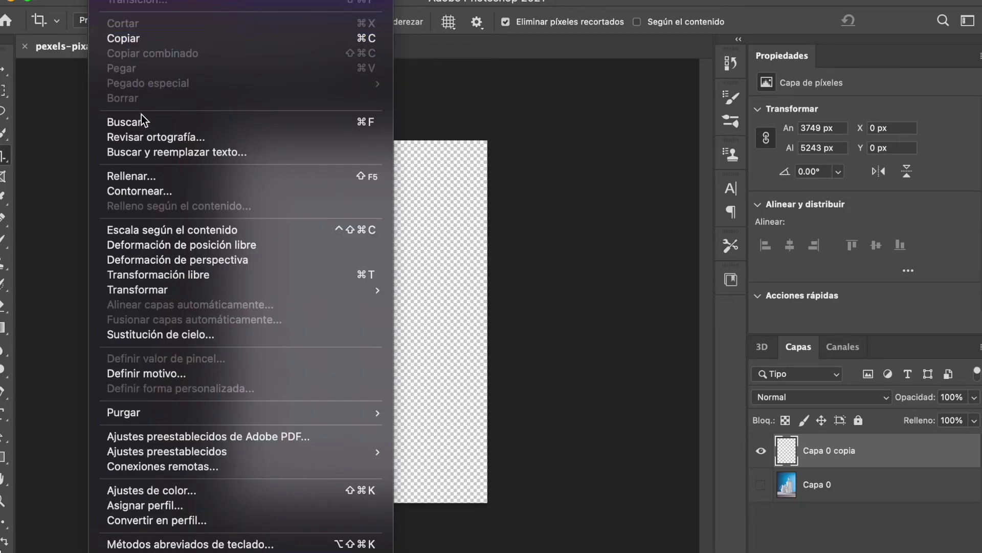
click(152, 178)
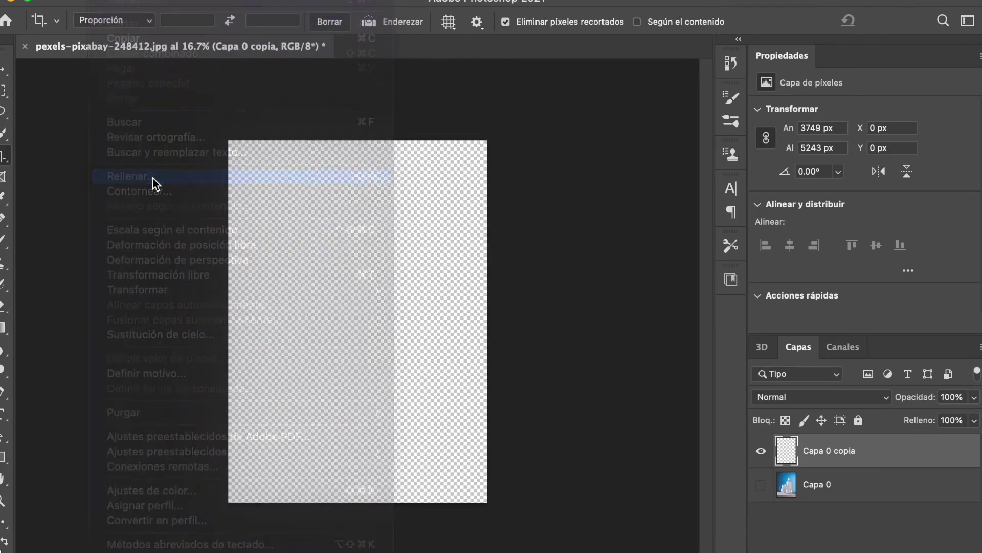
click(702, 222)
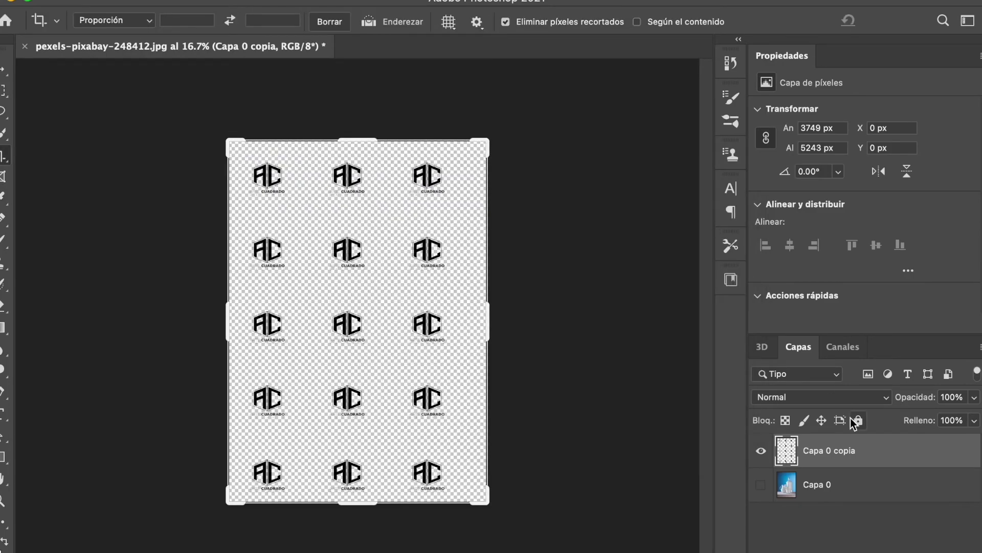
Step: Set the Capa 0 copia layer's Relleno value to 60% and show the photo layer Capa 0 beneath it
click(953, 421)
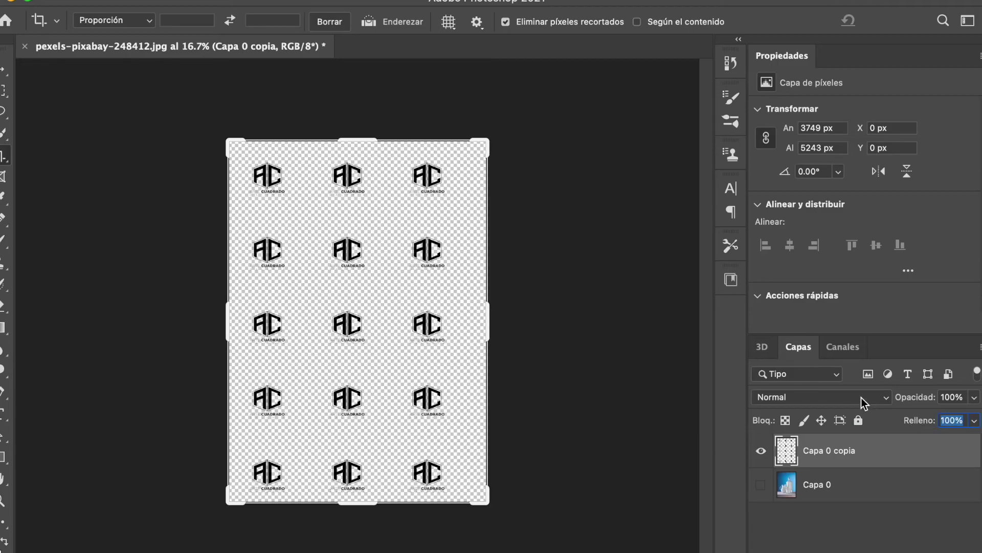
text(60)
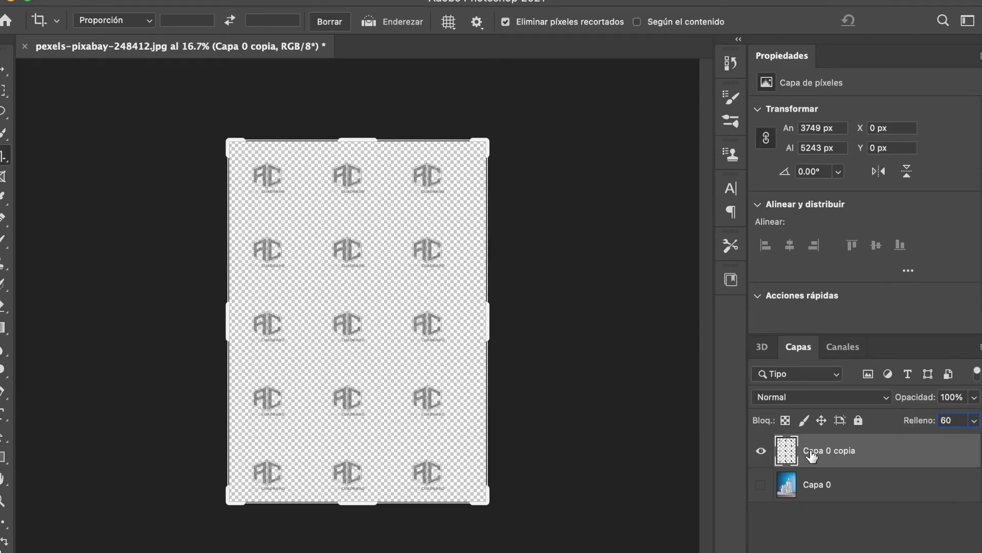
click(761, 484)
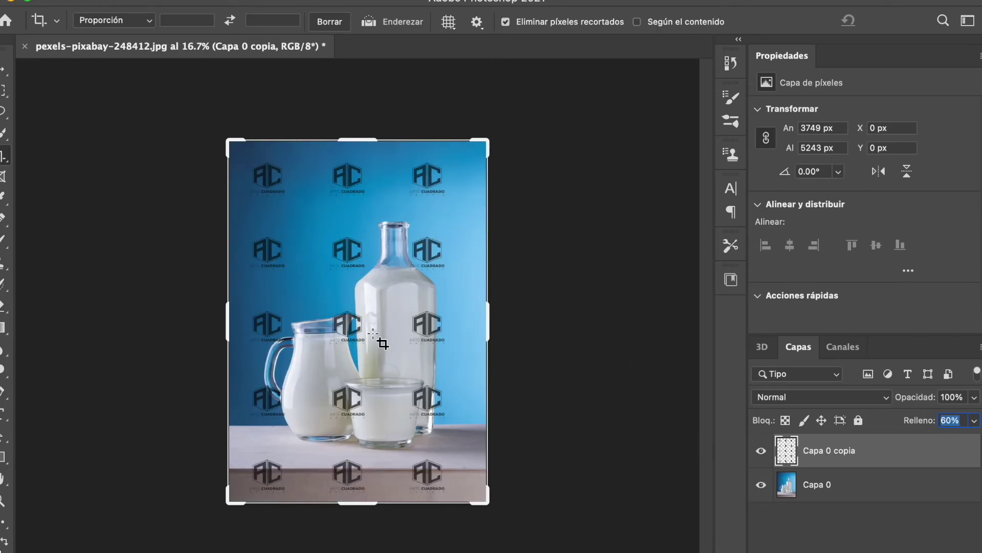
Step: Inspect the watermark over the photo up close and set the Capa 0 copia layer's Relleno value to 40%
key(super+plus)
key(super+plus)
key(super+plus)
key(super+plus)
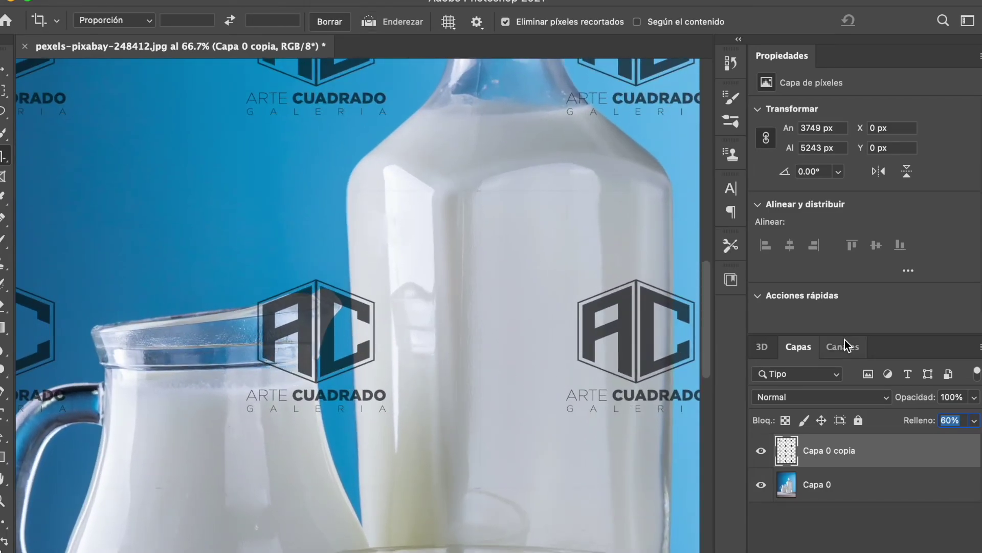
text(40)
key(Return)
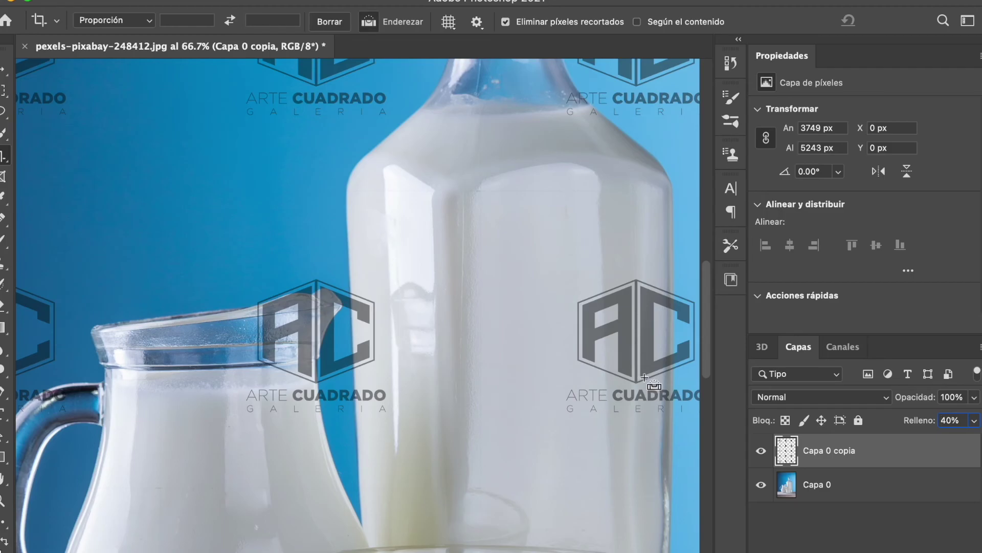
key(ctrl+minus)
key(ctrl+minus)
key(ctrl+minus)
key(ctrl+minus)
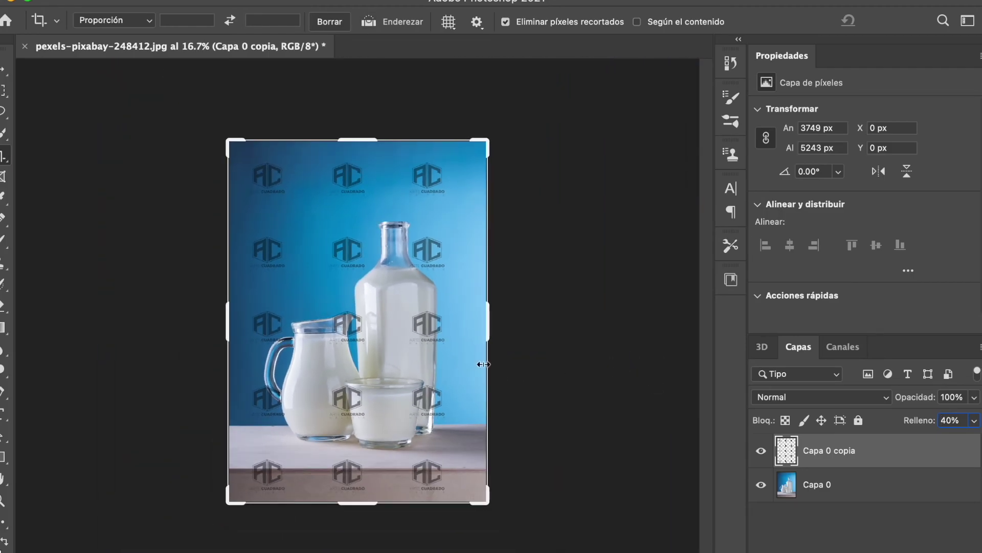